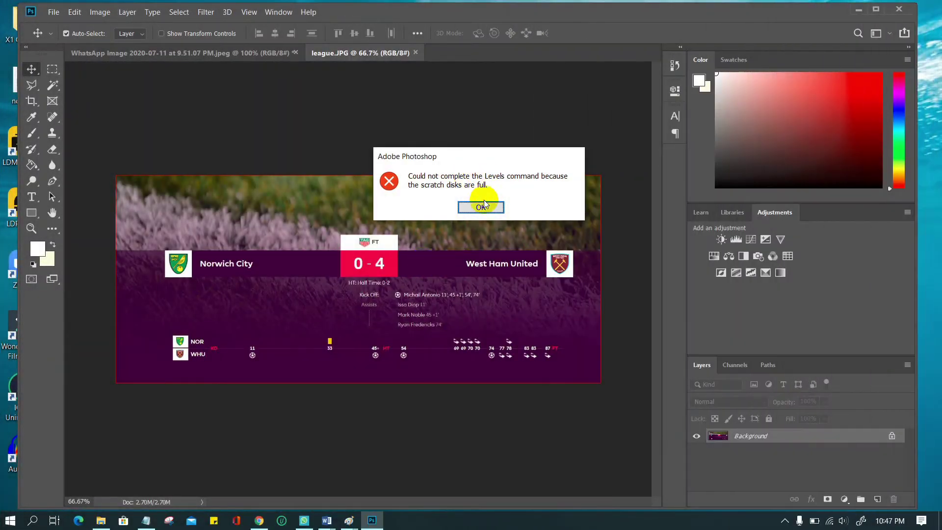
Try cropping league.JPG, dismiss the 'scratch disks are full' error, and check free space on the C drive
click(31, 101)
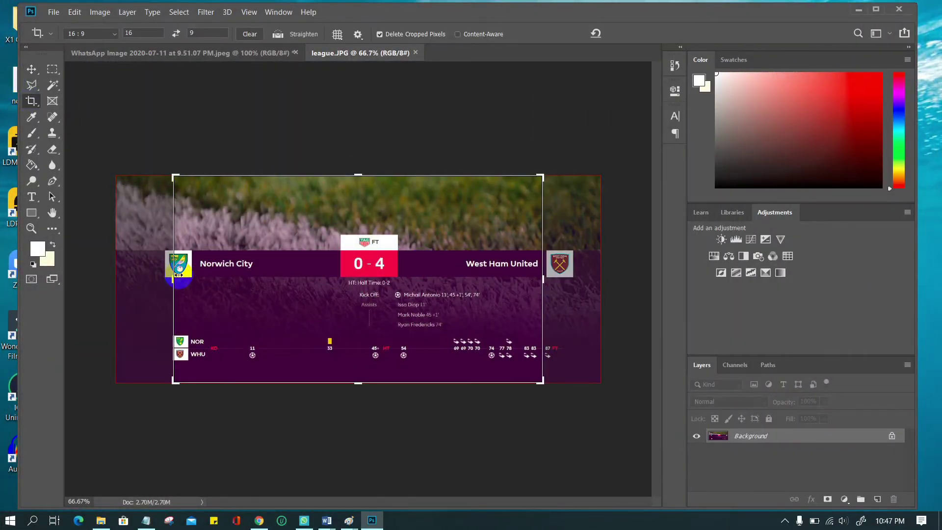
click(152, 281)
click(479, 206)
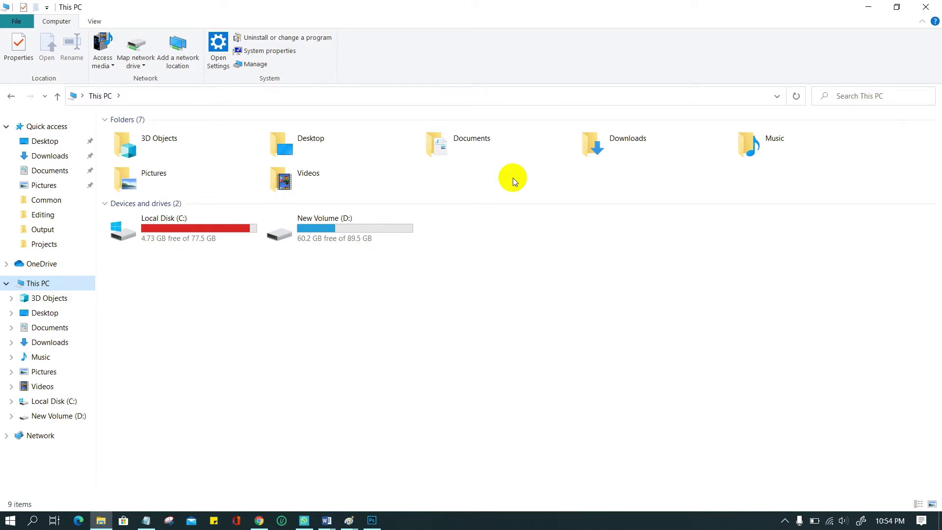
click(193, 232)
mouse_move(191, 229)
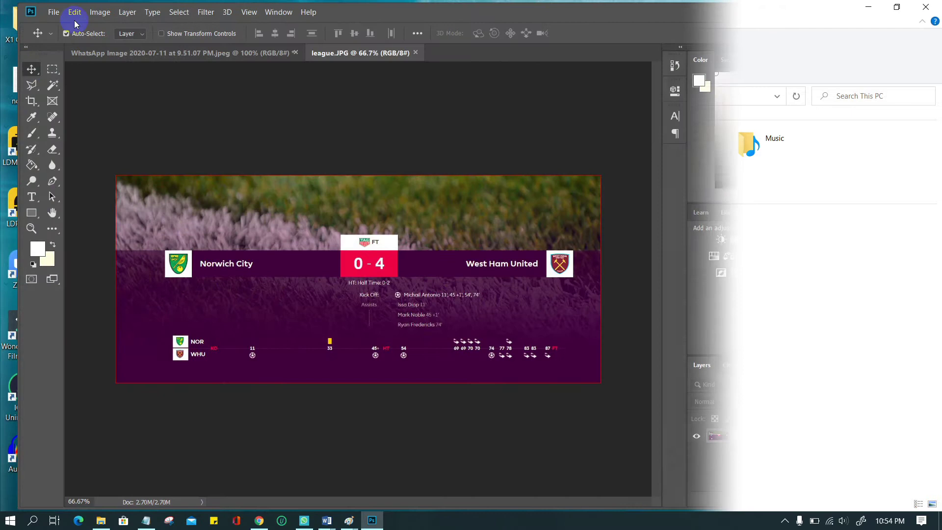
In Preferences > Scratch Disks, keep only D:\ (60.31GB free) checked and confirm
click(75, 13)
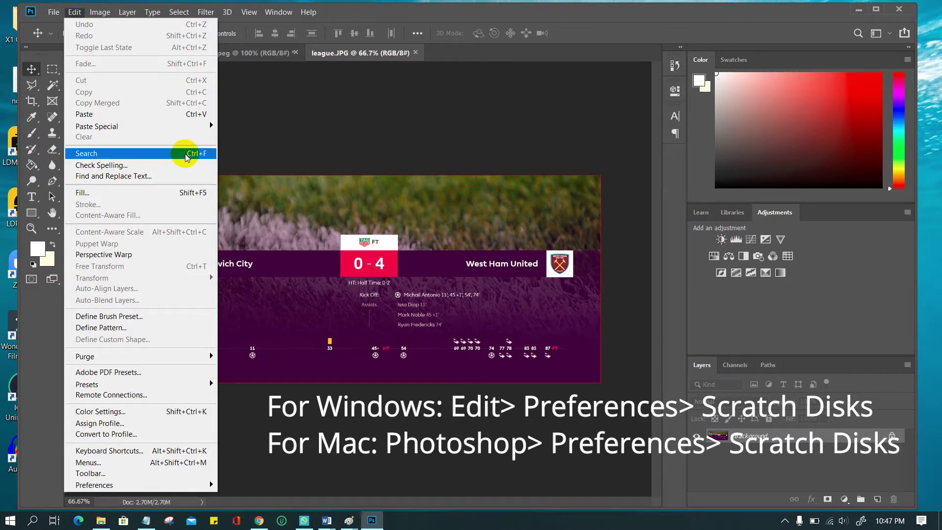
click(133, 485)
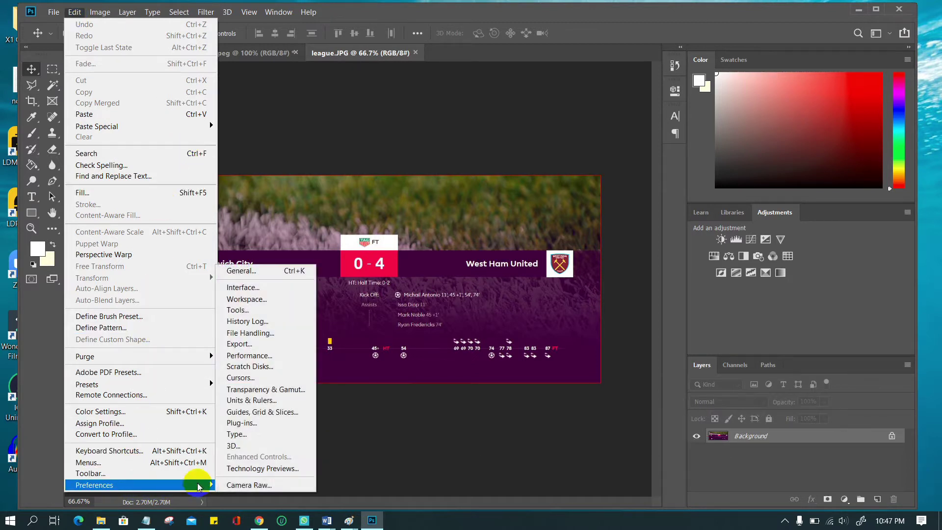
click(252, 276)
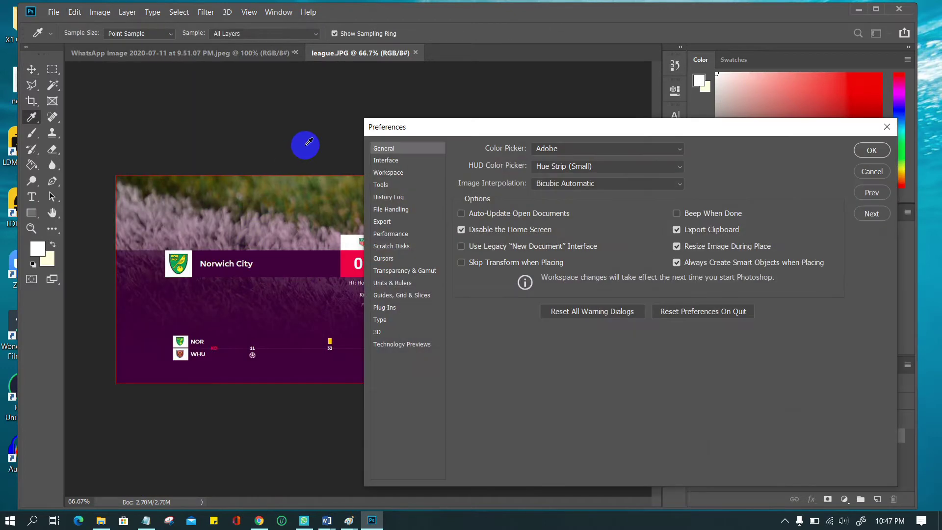
drag(613, 130, 436, 55)
click(215, 158)
click(220, 169)
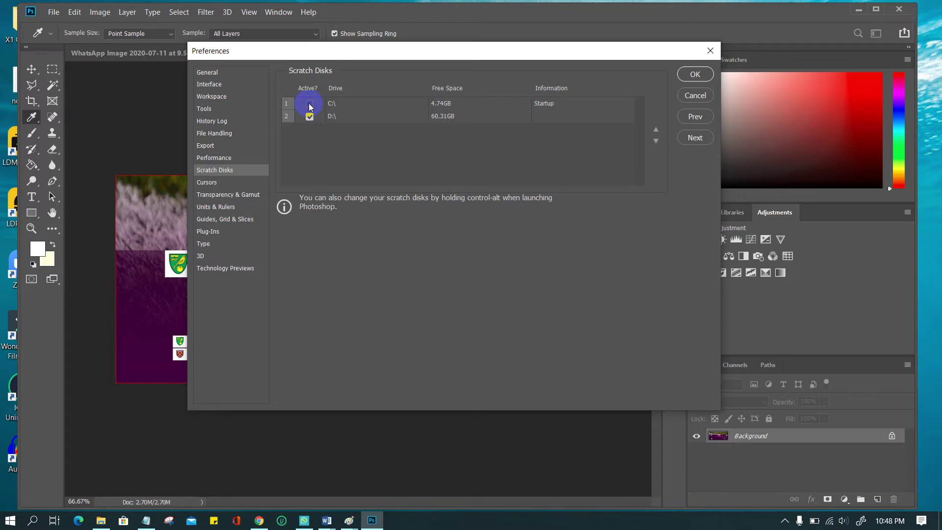
click(697, 74)
key(v)
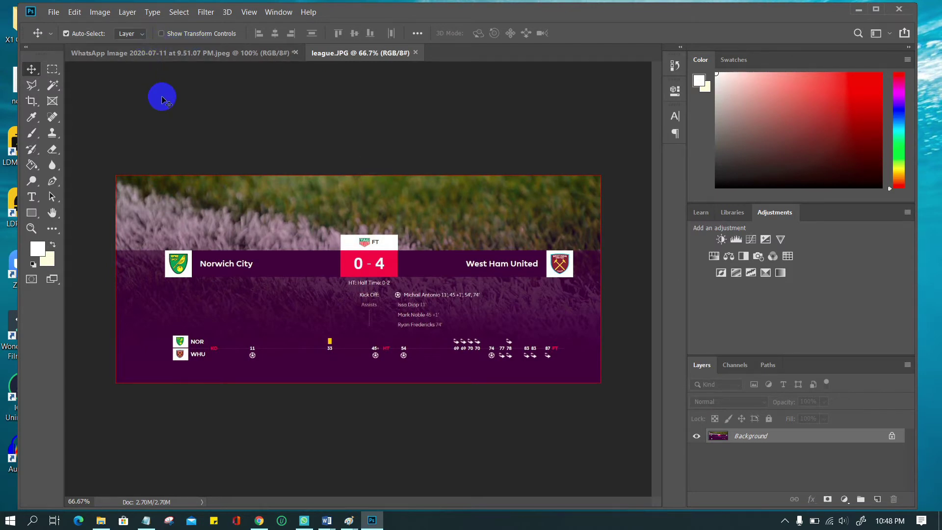
Apply an Auto Levels correction to league.JPG
key(ctrl+l)
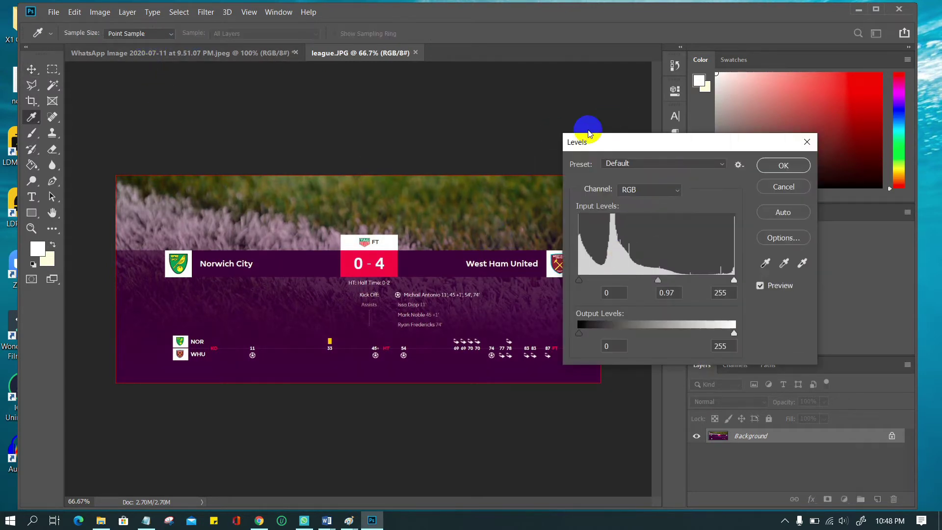
drag(622, 153, 384, 147)
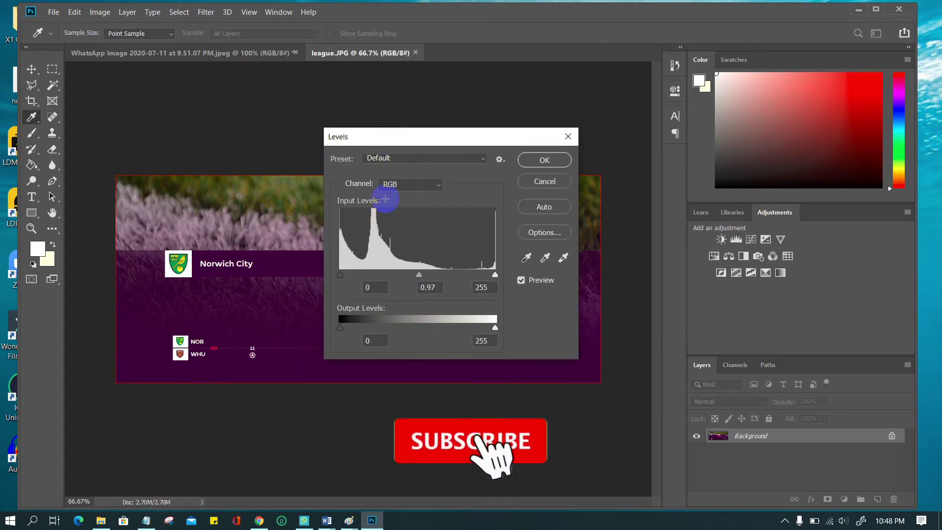
click(546, 207)
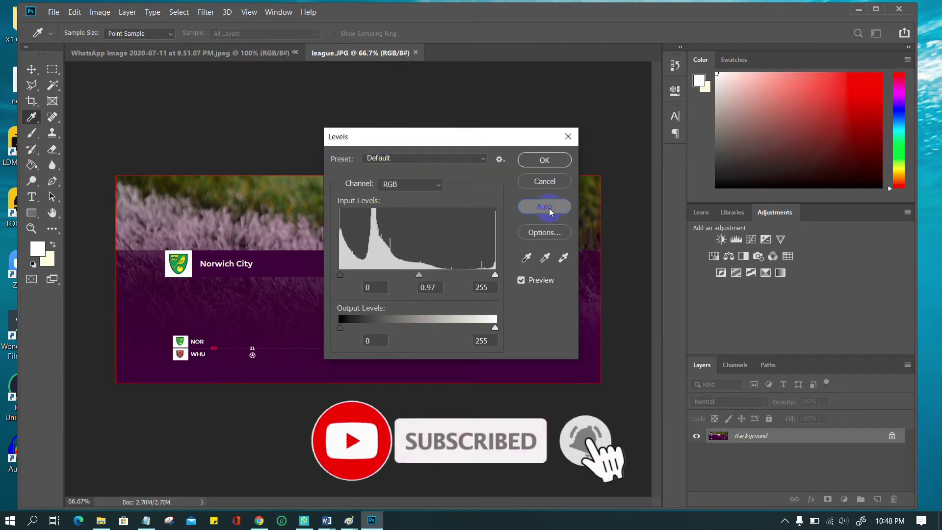
click(545, 160)
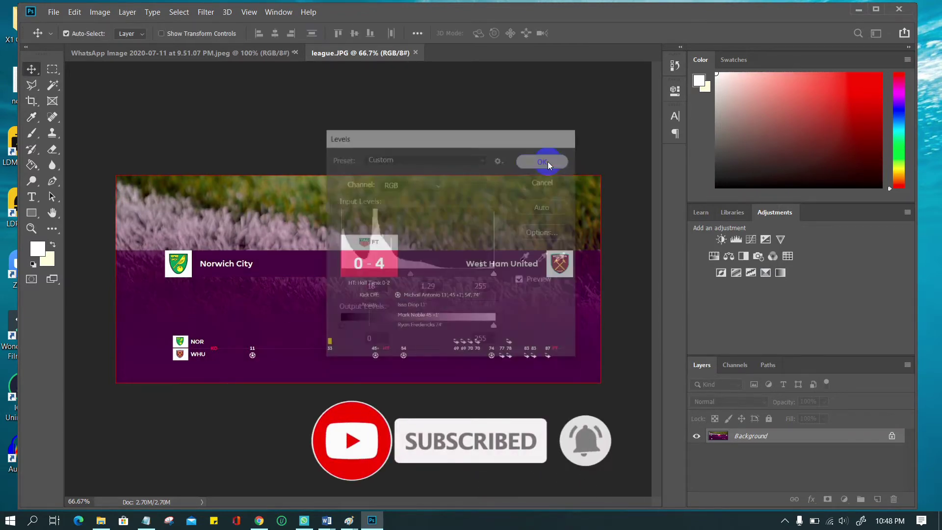
Crop the image to 16:9, widening the frame to the right before committing
click(31, 101)
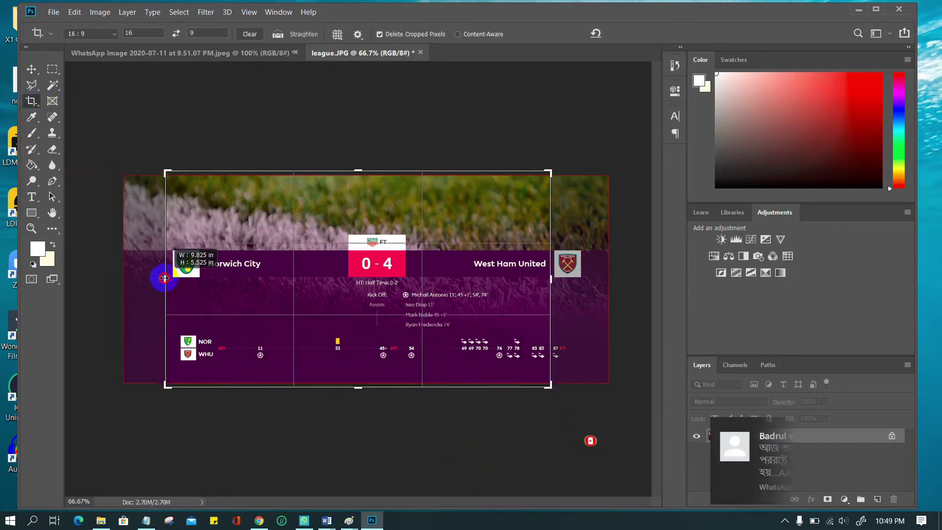
drag(584, 285, 515, 275)
key(Return)
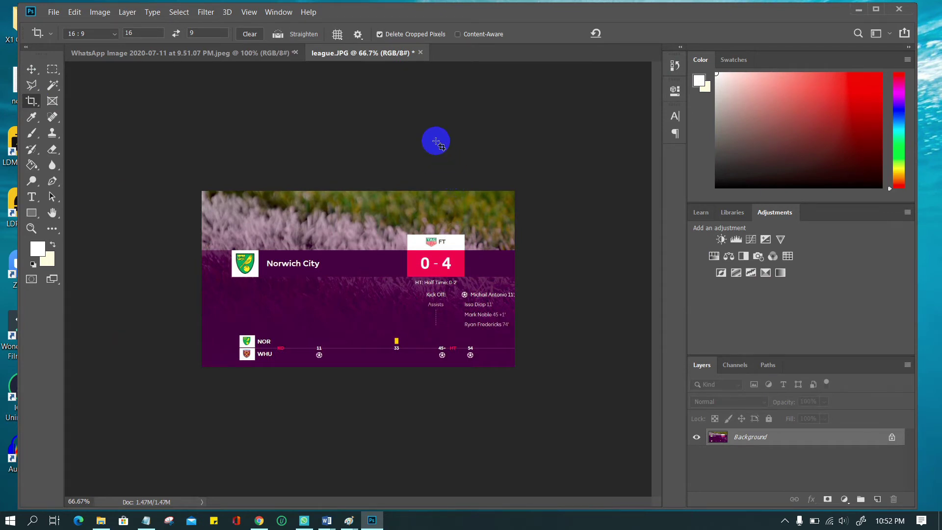
In File Handling preferences, uncheck 'Automatically Save Recovery Information Every' and confirm
click(74, 12)
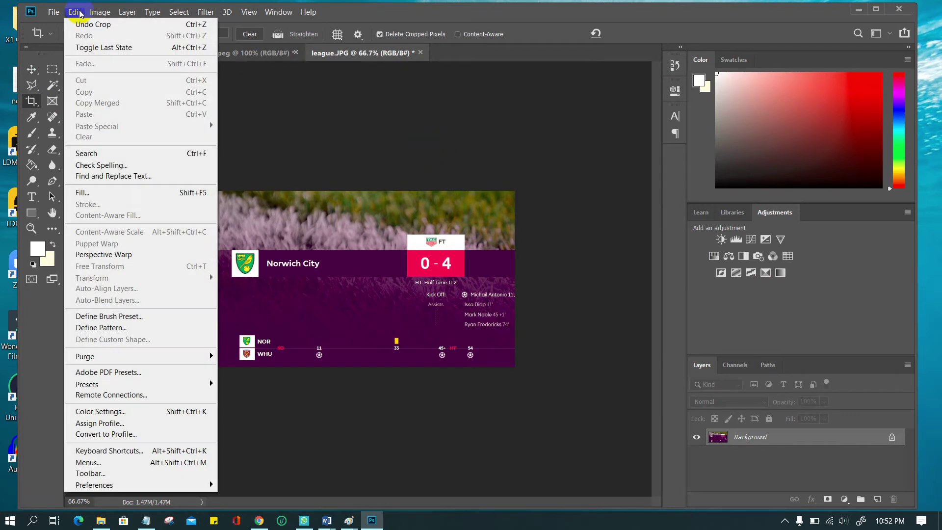
mouse_move(105, 485)
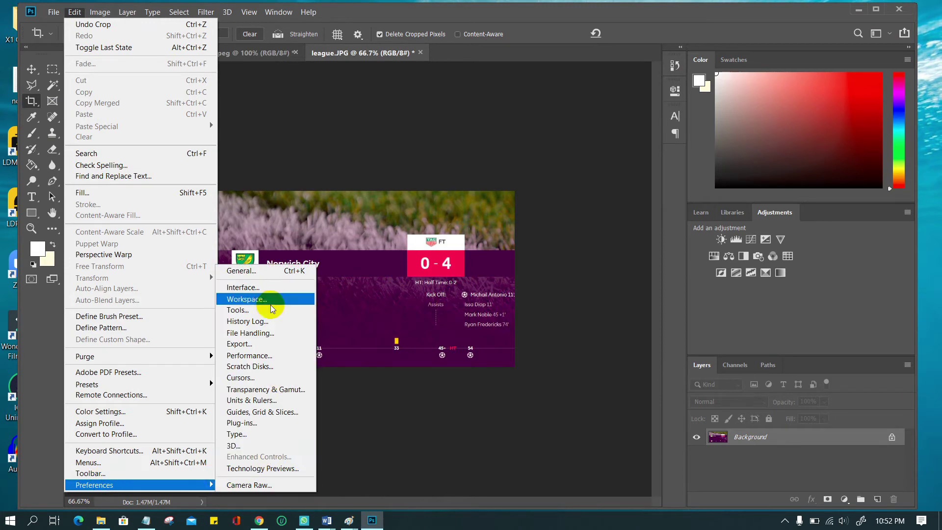
click(266, 273)
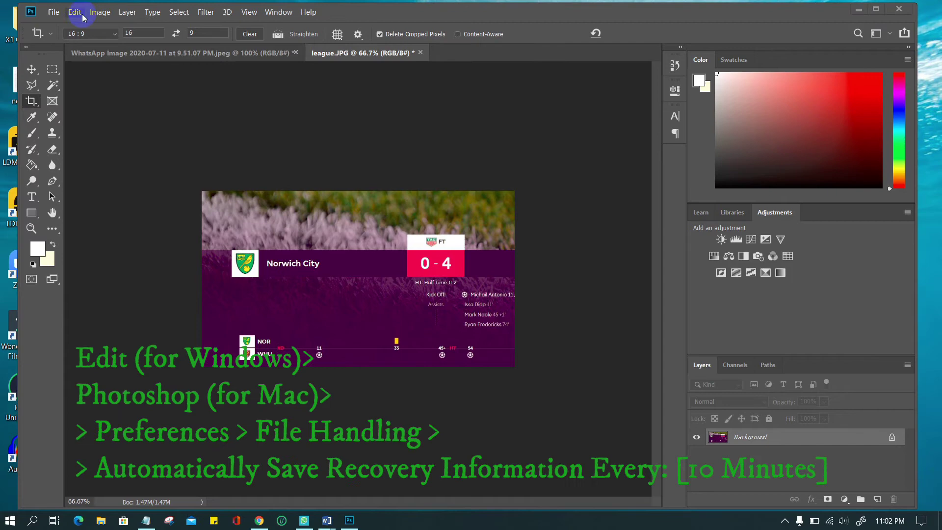
click(80, 14)
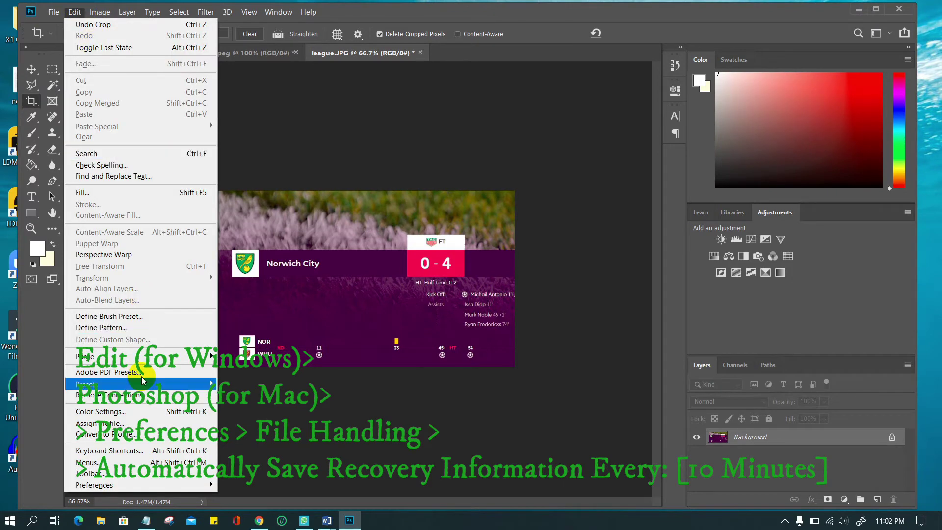
mouse_move(166, 482)
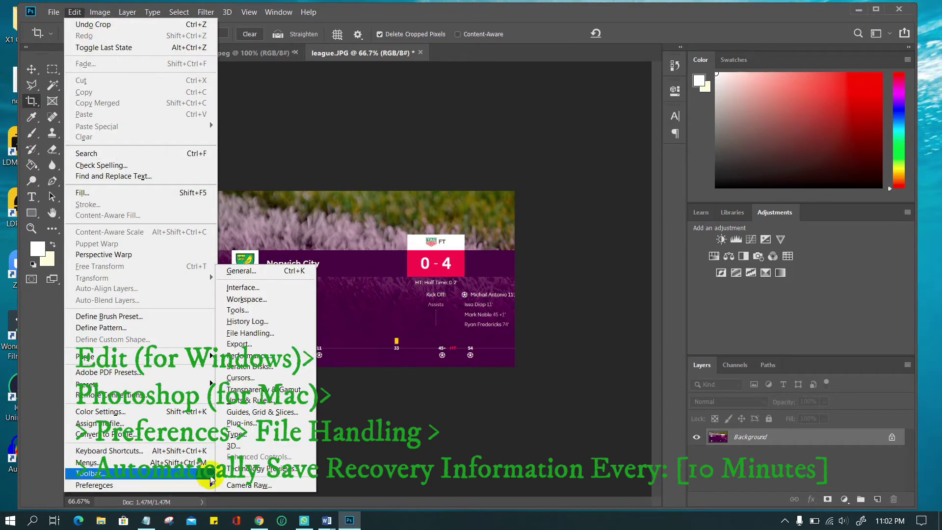
click(263, 271)
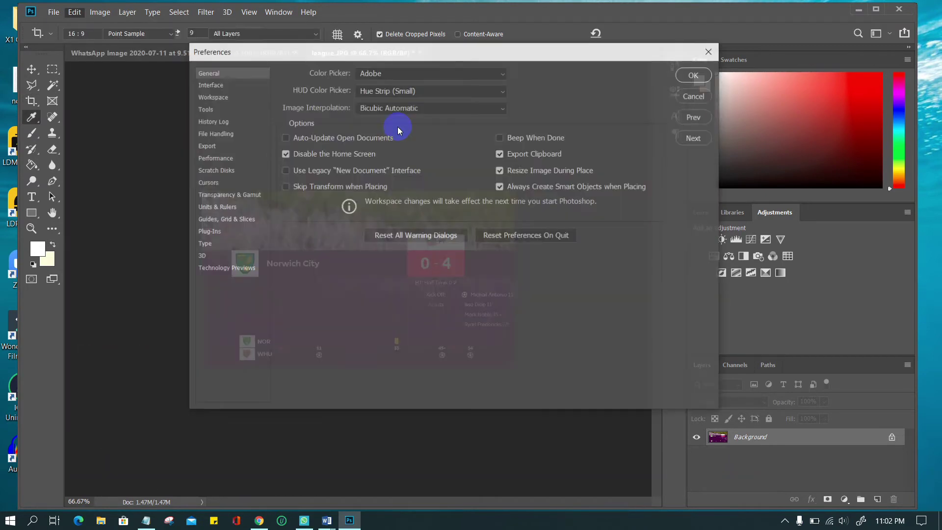
click(211, 120)
click(217, 133)
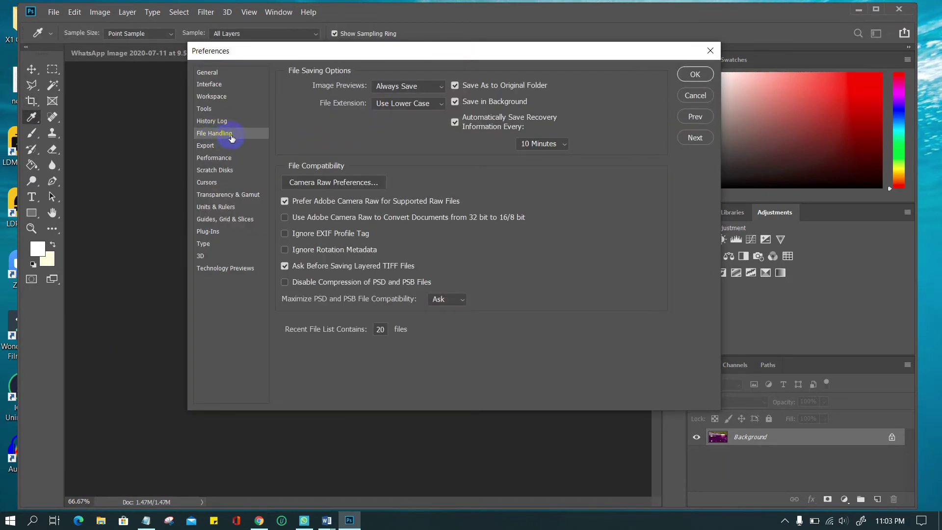
click(456, 121)
click(695, 75)
key(c)
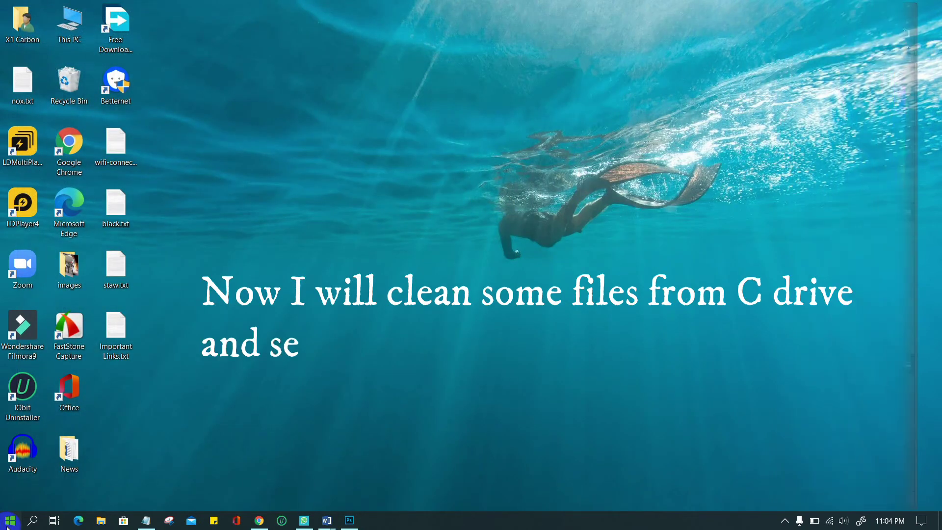
Go to Settings > System > Storage (C: 4.74 GB free) and open the Documents category
click(8, 523)
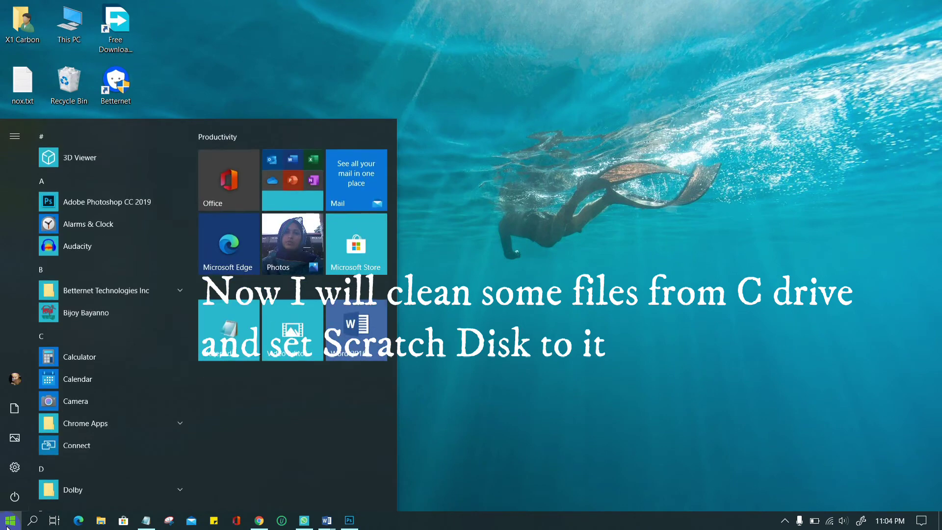
click(14, 472)
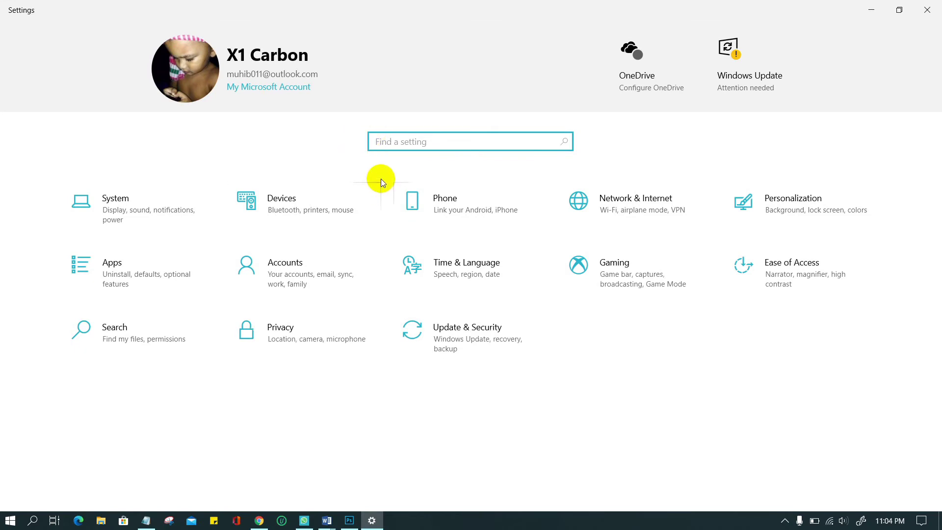
click(117, 223)
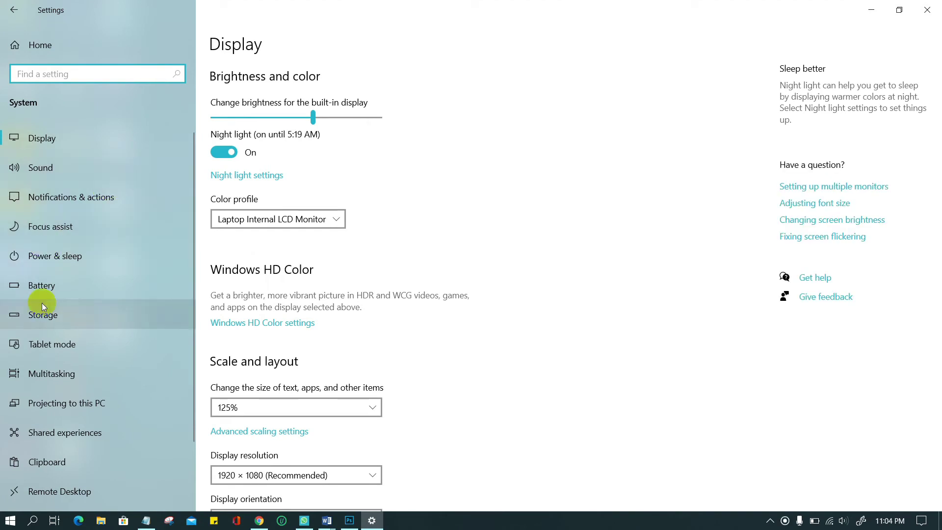
click(43, 318)
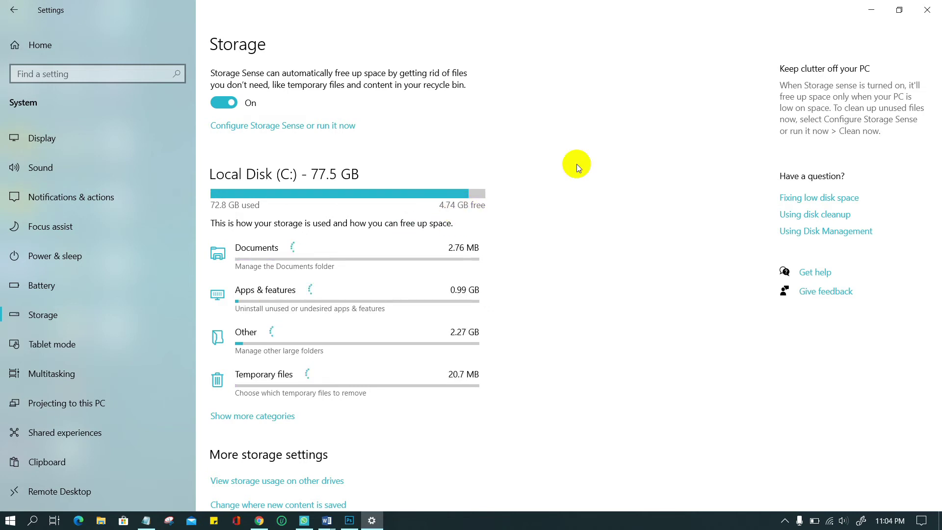
click(270, 260)
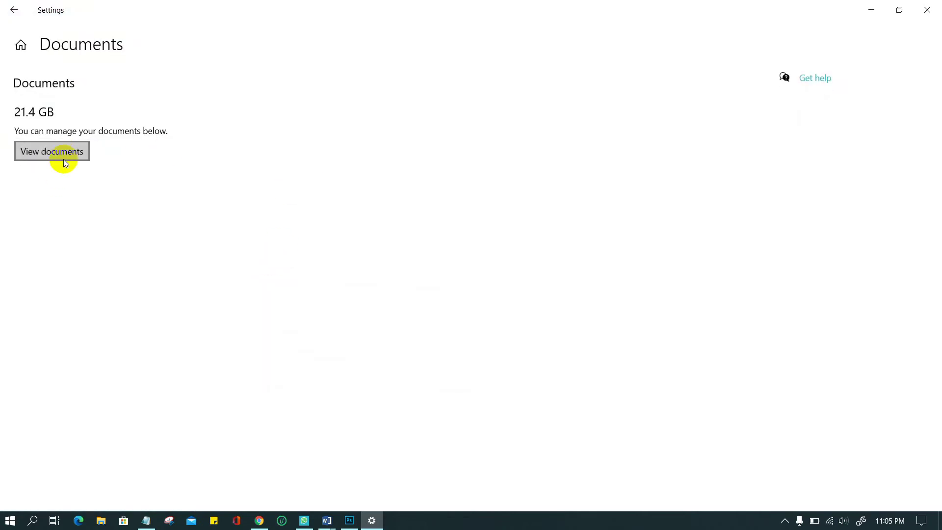
Permanently delete all eight MP4 videos in Documents\Wondershare Filmora 9\Output
click(63, 153)
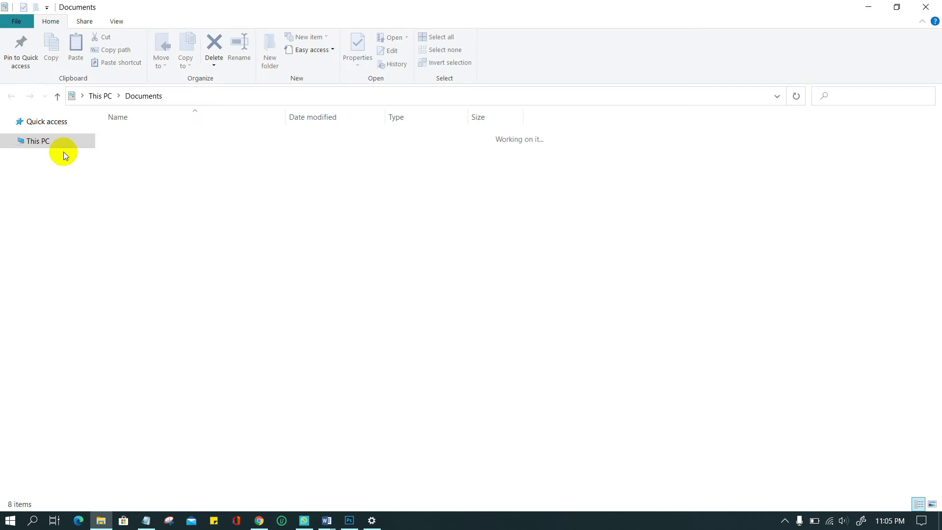
double_click(165, 204)
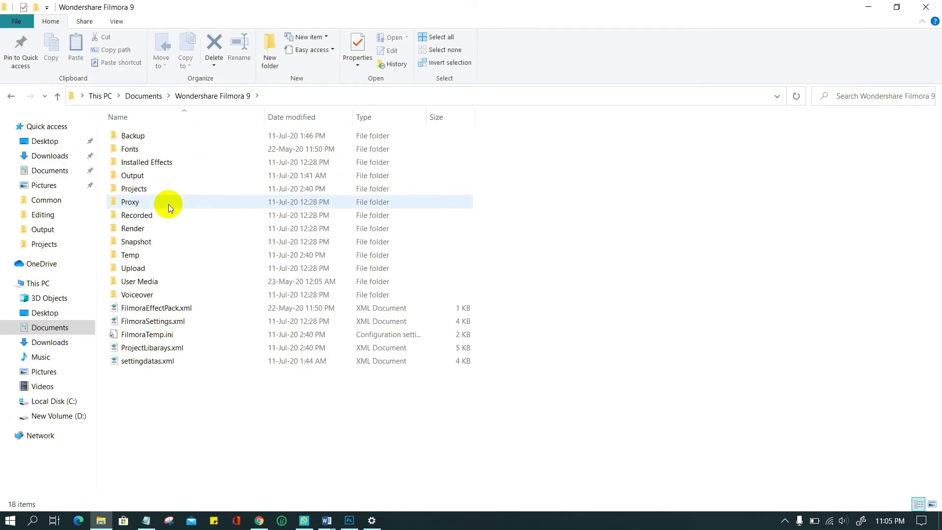
double_click(148, 179)
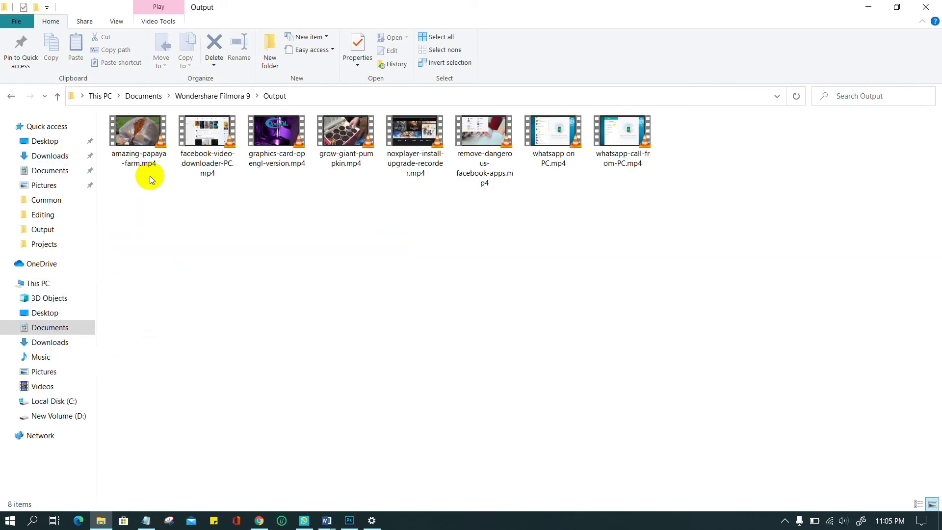
drag(684, 130, 147, 152)
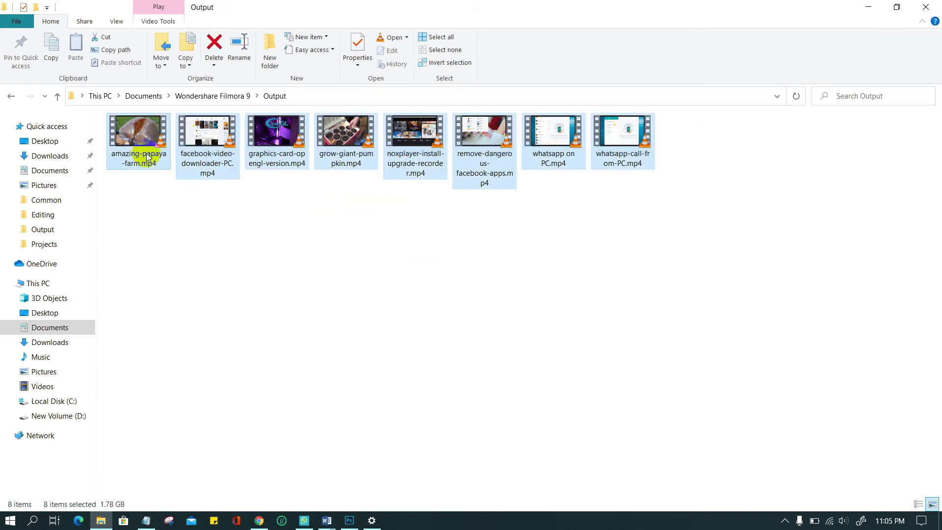
key(shift+Delete)
click(511, 276)
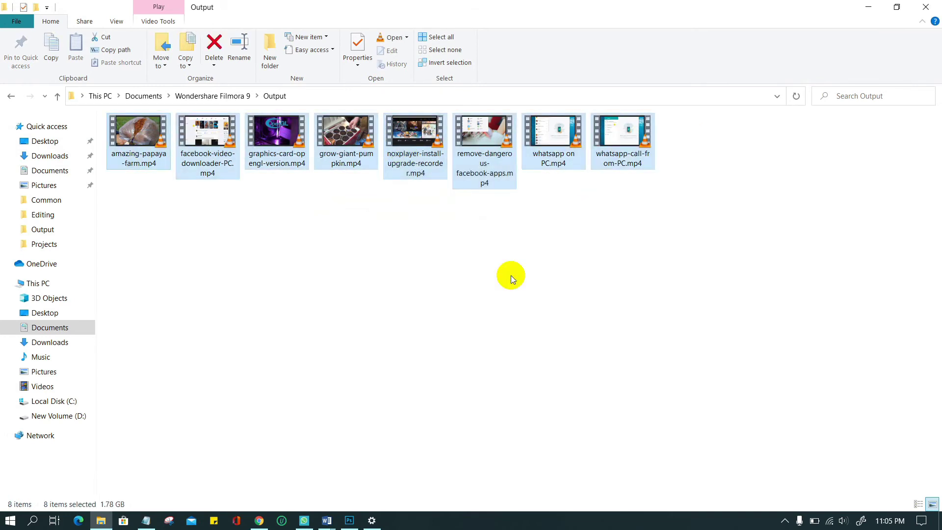
Return to the C: storage overview (6.52 GB free) and show more categories
click(372, 520)
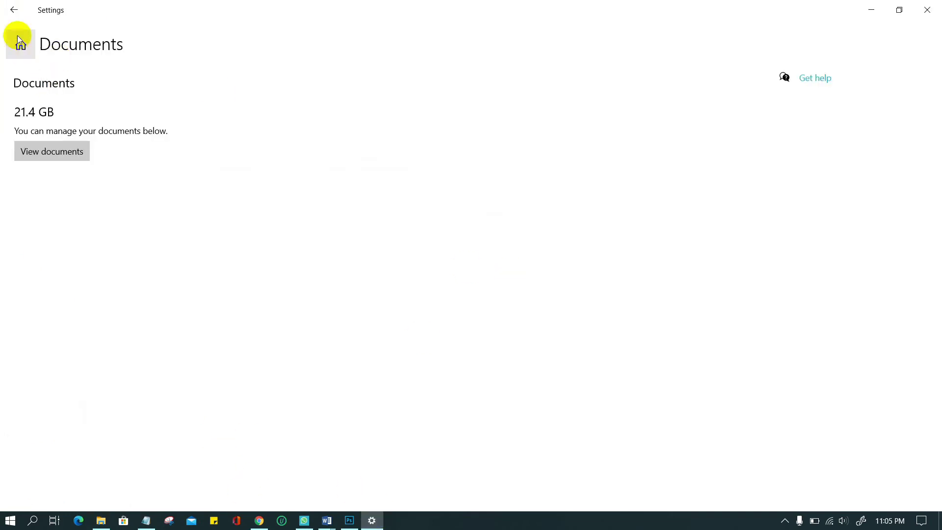
click(14, 10)
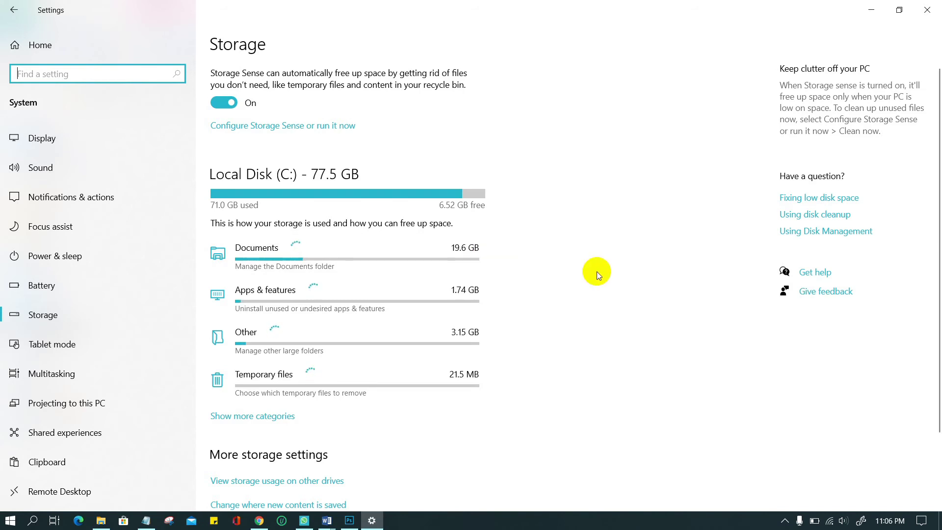
scroll(597, 271, down, 2)
click(273, 339)
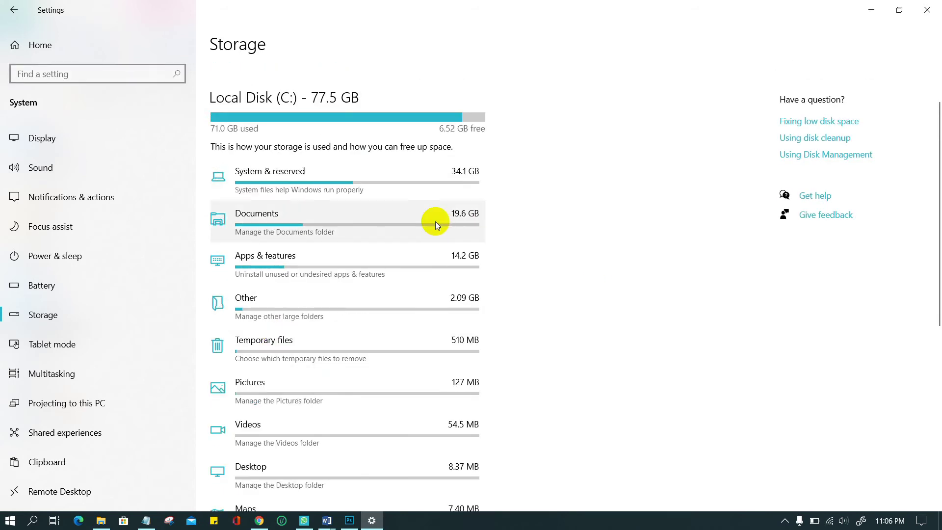
scroll(527, 288, down, 4)
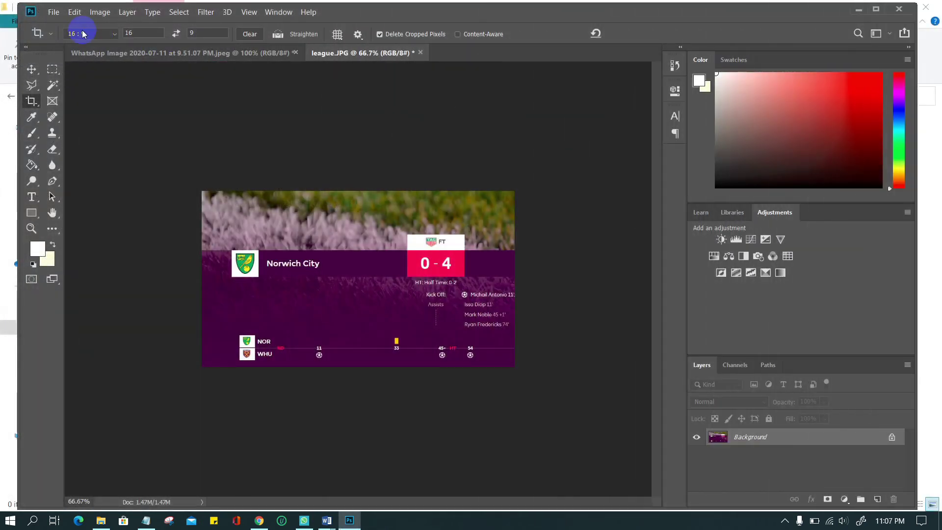
In Scratch Disks preferences, uncheck D:\ so only C:\ (6.52GB free) is used, and confirm
click(75, 15)
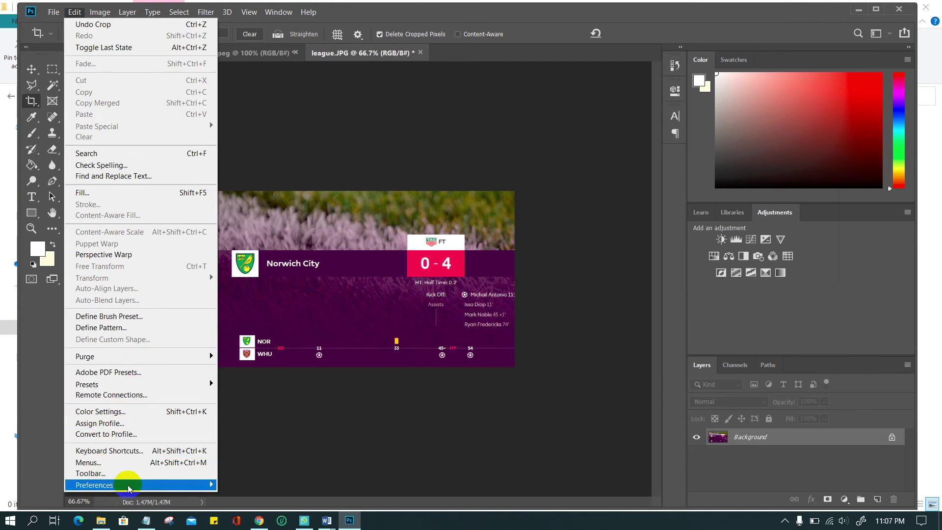
mouse_move(171, 486)
click(272, 367)
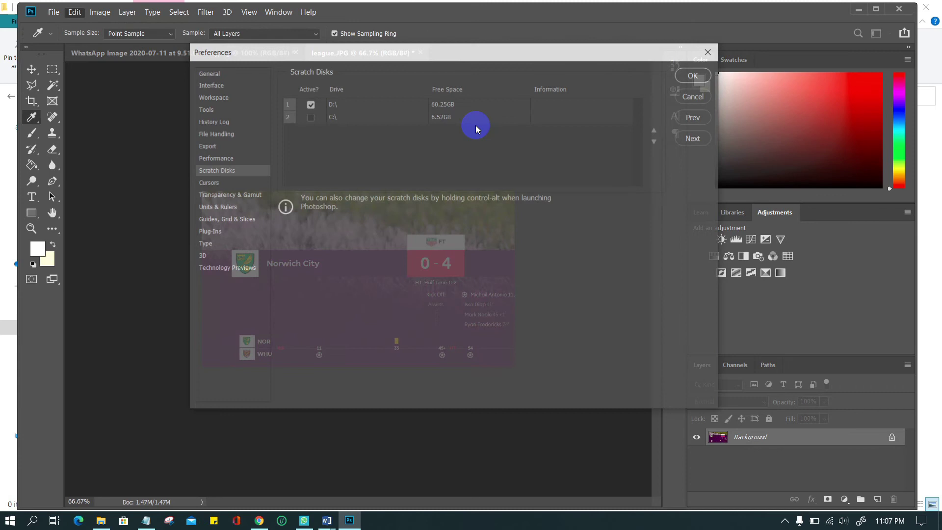
click(309, 104)
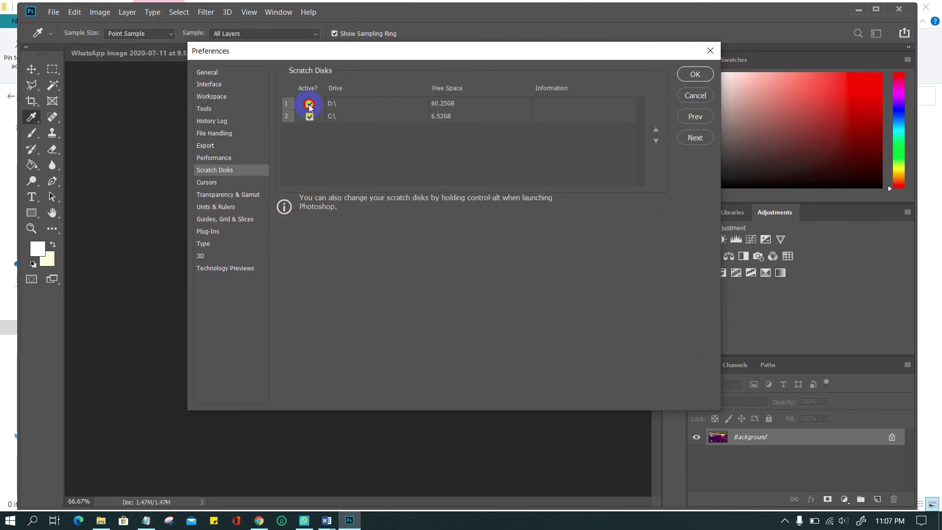
click(694, 73)
key(c)
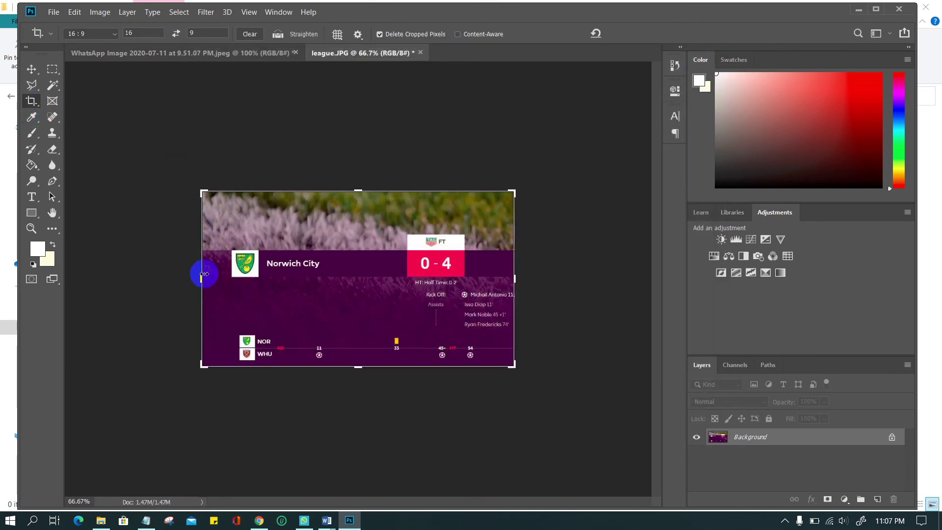
Drag the 16:9 crop frame's left and right handles so it extends beyond the image
drag(204, 273, 182, 278)
drag(532, 284, 551, 280)
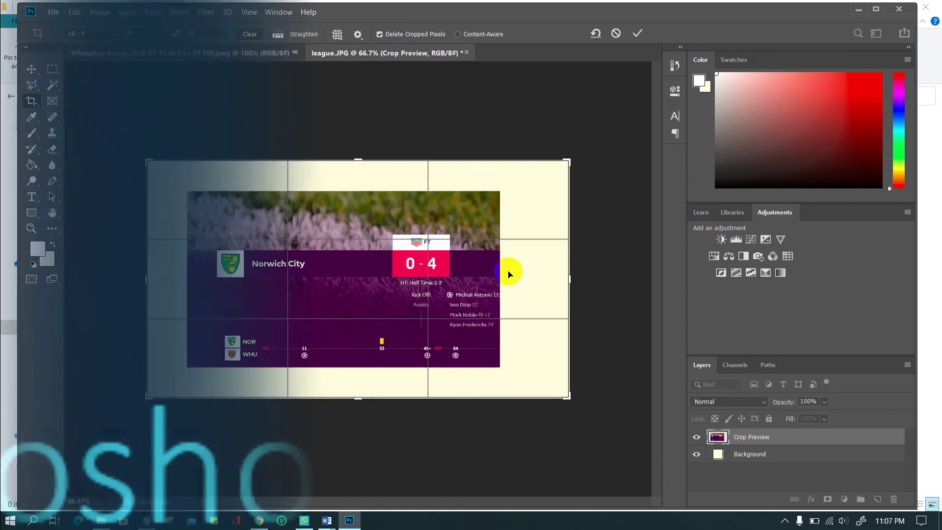